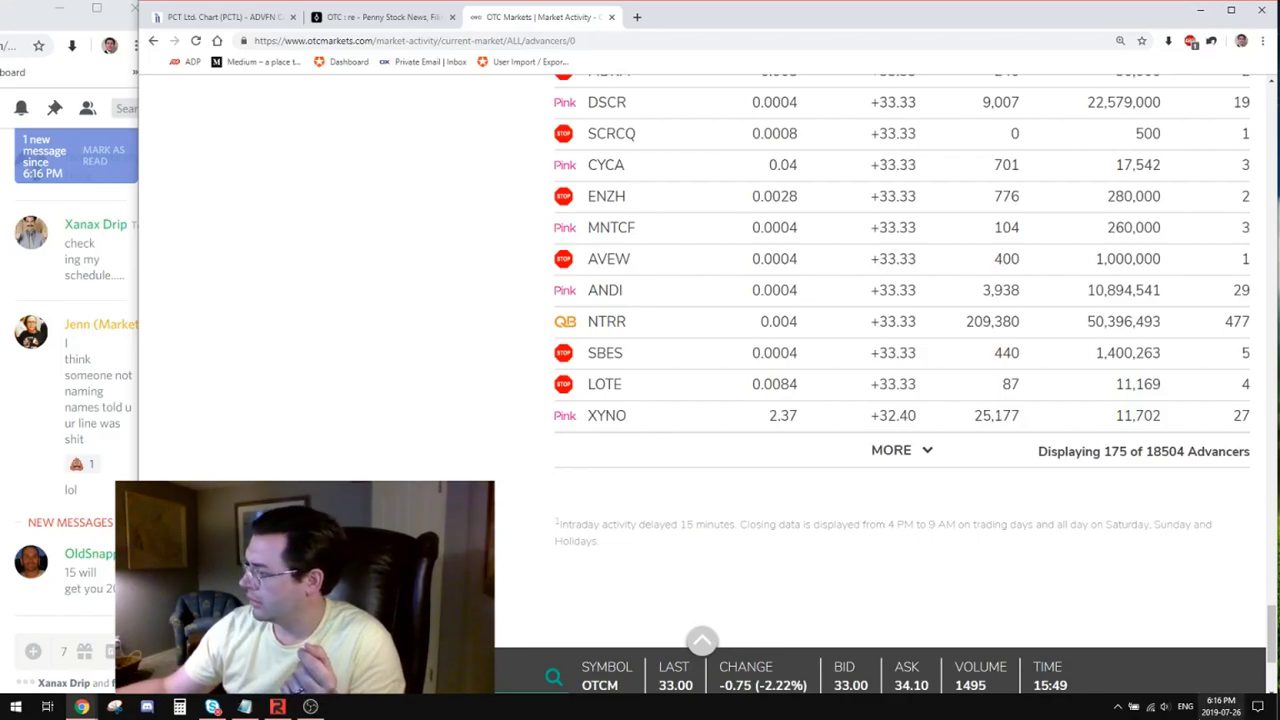
# Adjust the system speaker volume from 11 to 16 with the taskbar volume control
pyautogui.click(1164, 707)
pyautogui.moveTo(1110, 678); pyautogui.dragTo(1110, 678)
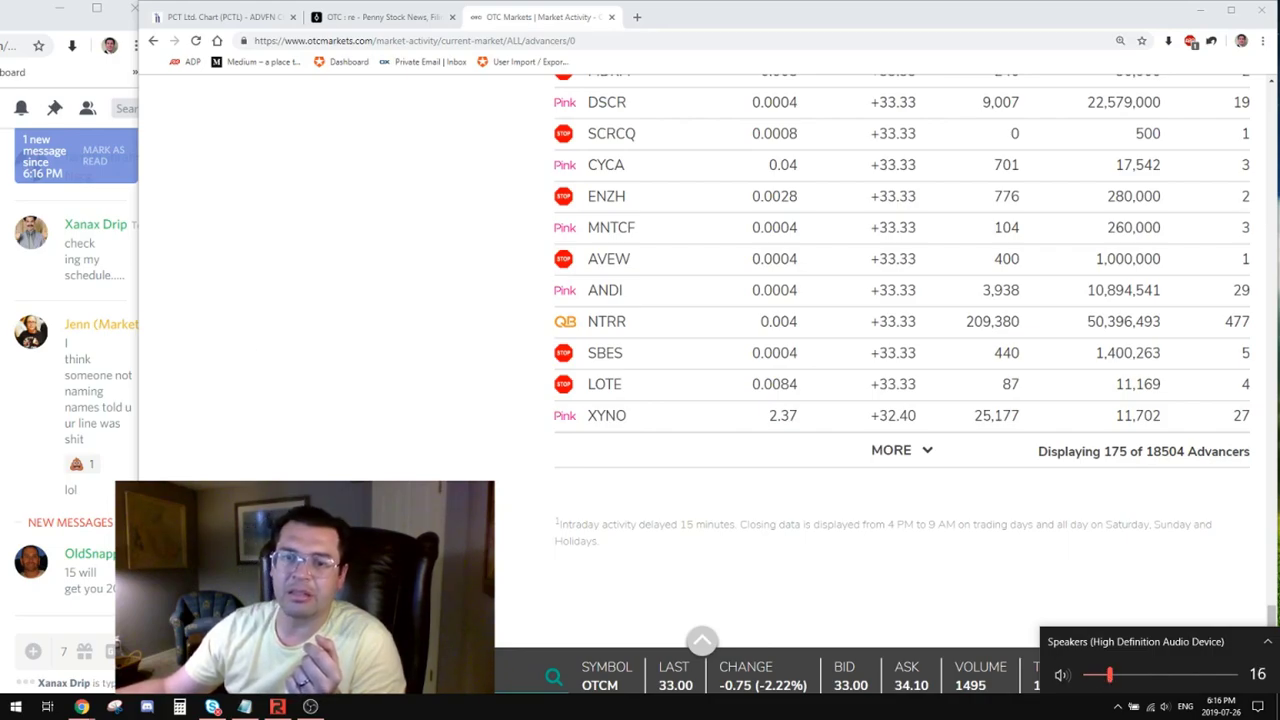
pyautogui.press('Escape')
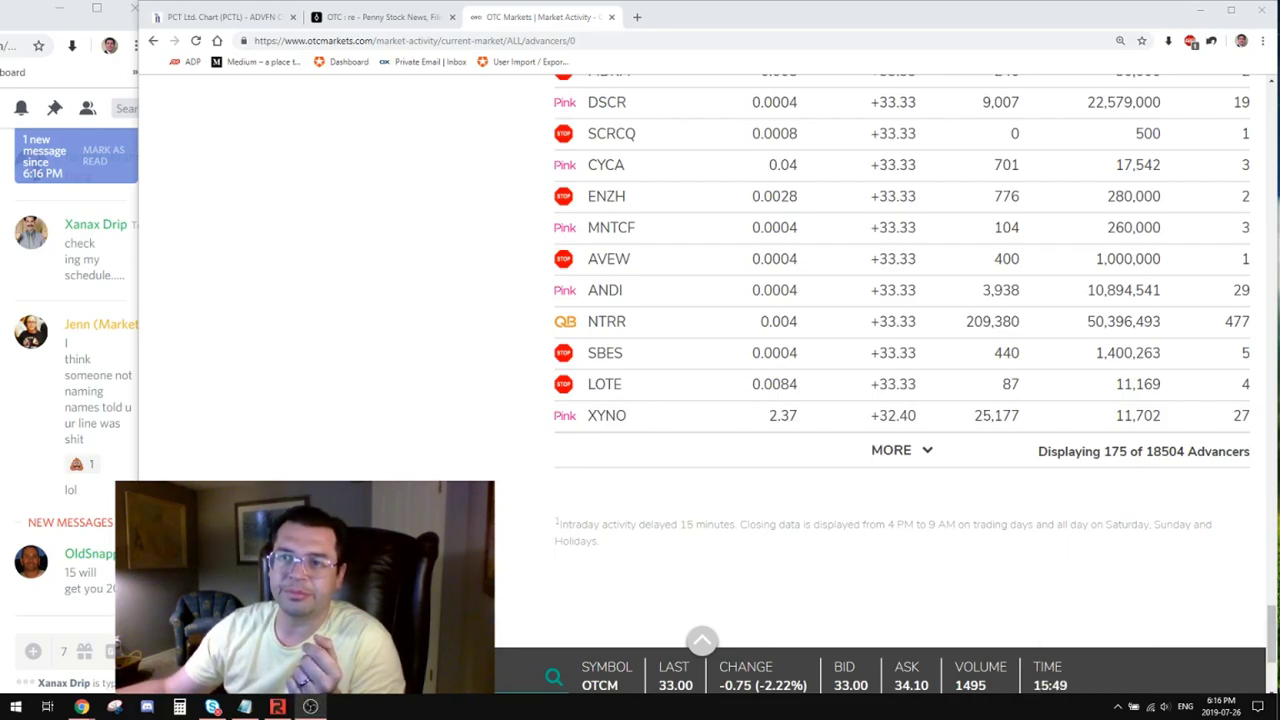